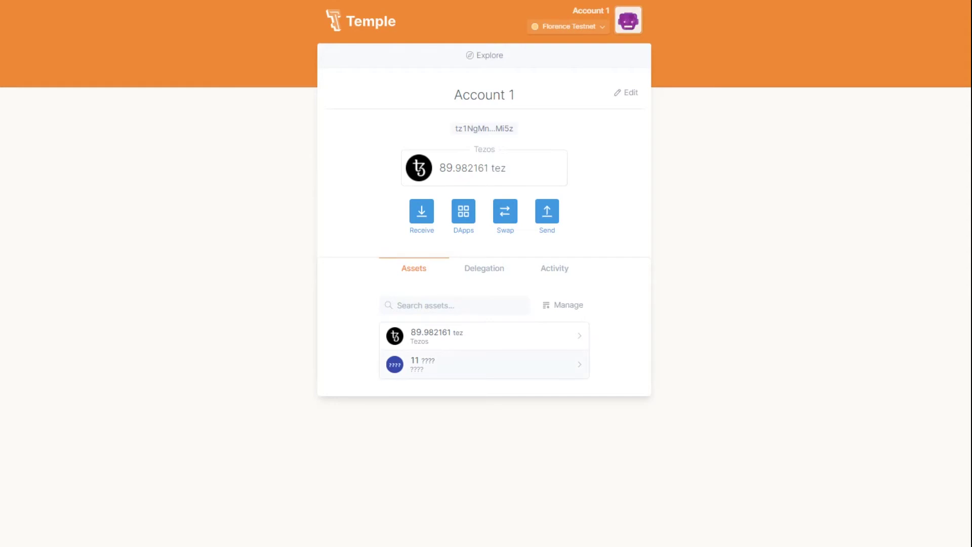
Step: Copy the unknown ???? token's contract address from its About details
{"action": "left_click", "coordinate": [479, 368]}
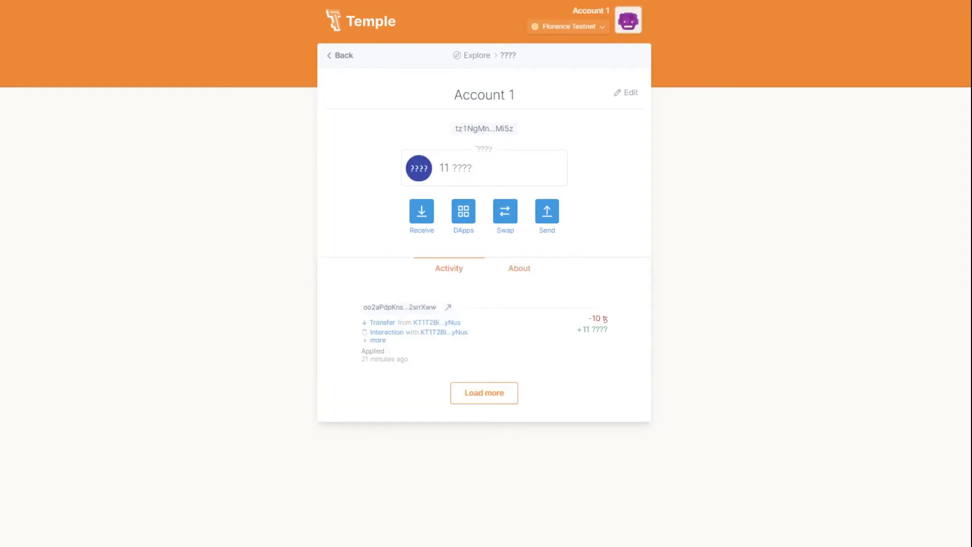
{"action": "left_click", "coordinate": [520, 269]}
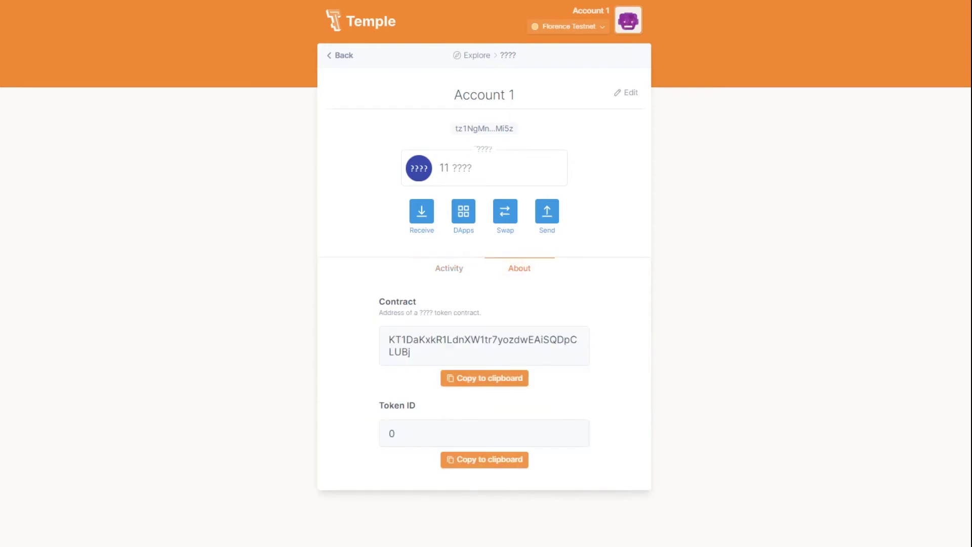
{"action": "left_click", "coordinate": [484, 377]}
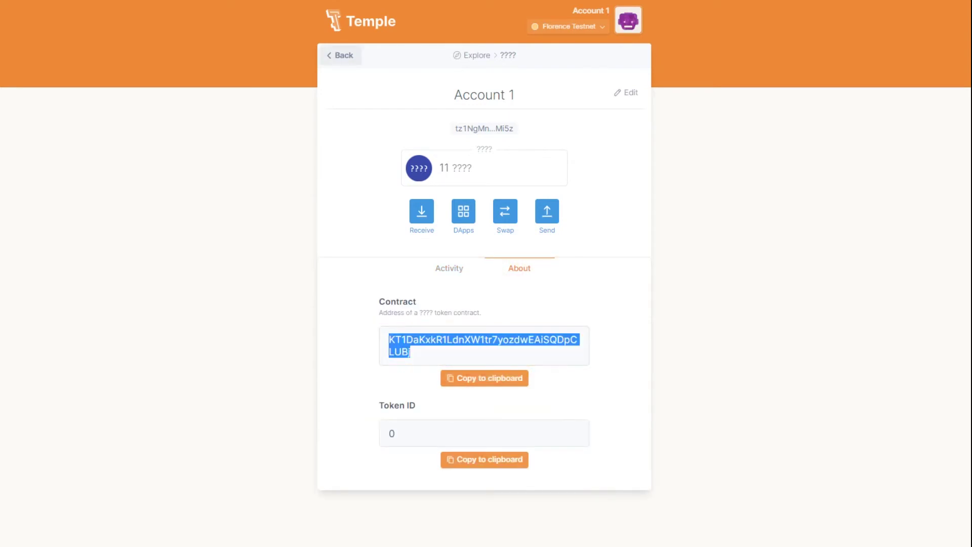
Step: Return to the account overview and start adding a custom token from Manage assets
{"action": "left_click", "coordinate": [340, 55]}
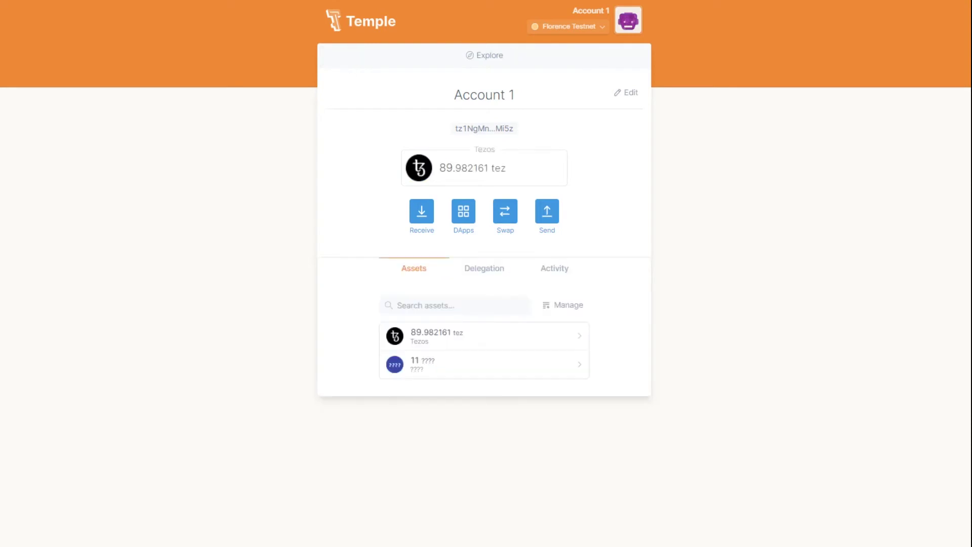
{"action": "left_click", "coordinate": [552, 304]}
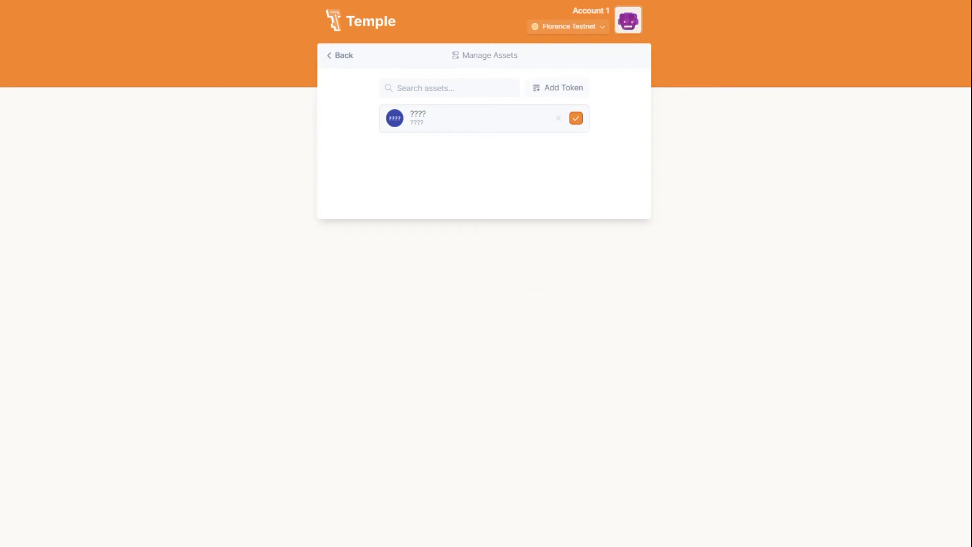
{"action": "left_click", "coordinate": [559, 87]}
Step: Paste the copied contract address and give the token the symbol QUIPU
{"action": "left_click", "coordinate": [461, 150]}
{"action": "key", "text": "ctrl+v"}
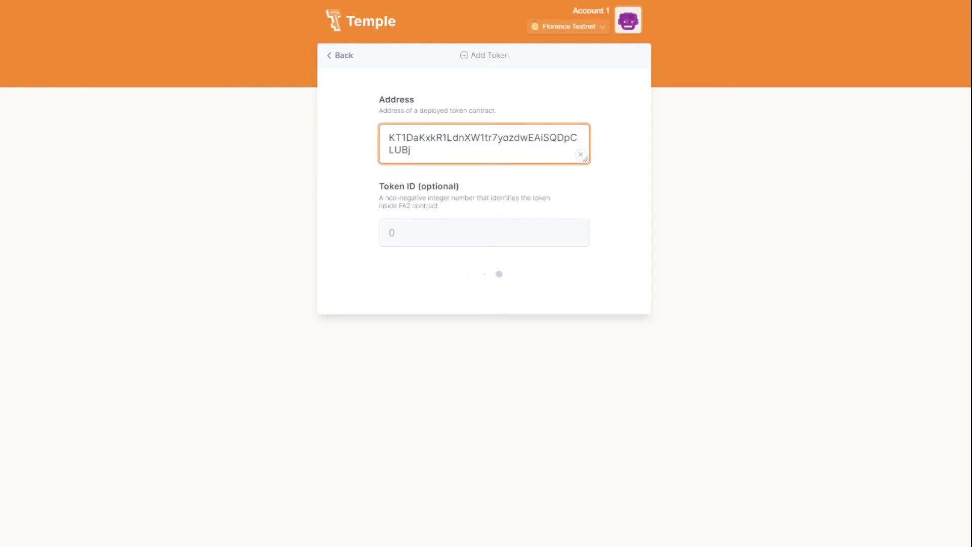
{"action": "scroll", "coordinate": [486, 305], "scroll_direction": "down", "scroll_amount": 1}
{"action": "left_click", "coordinate": [484, 307]}
{"action": "type", "text": "QU"}
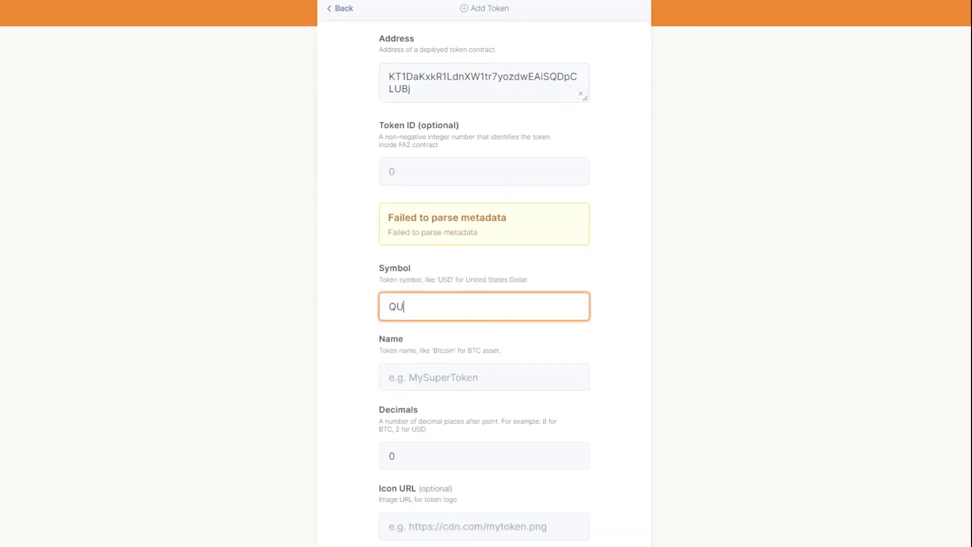
{"action": "type", "text": "IPU"}
Step: Reuse the QUIPU symbol to name the token 'QUIPU gov token'
{"action": "double_click", "coordinate": [426, 307]}
{"action": "key", "text": "ctrl+c"}
{"action": "left_click", "coordinate": [426, 378]}
{"action": "key", "text": "ctrl+v"}
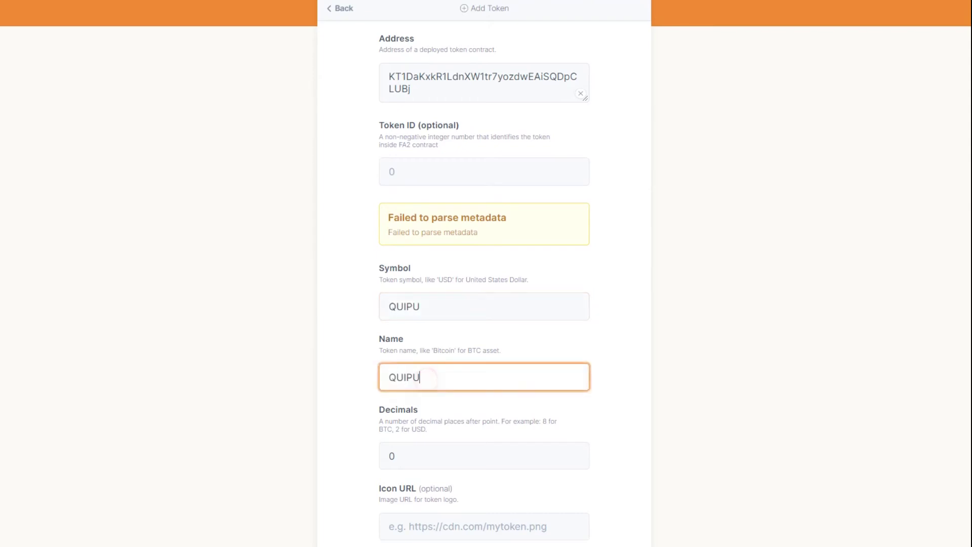
{"action": "type", "text": "gov token"}
{"action": "scroll", "coordinate": [486, 304], "scroll_direction": "down", "scroll_amount": 1}
{"action": "scroll", "coordinate": [485, 283], "scroll_direction": "down", "scroll_amount": 1}
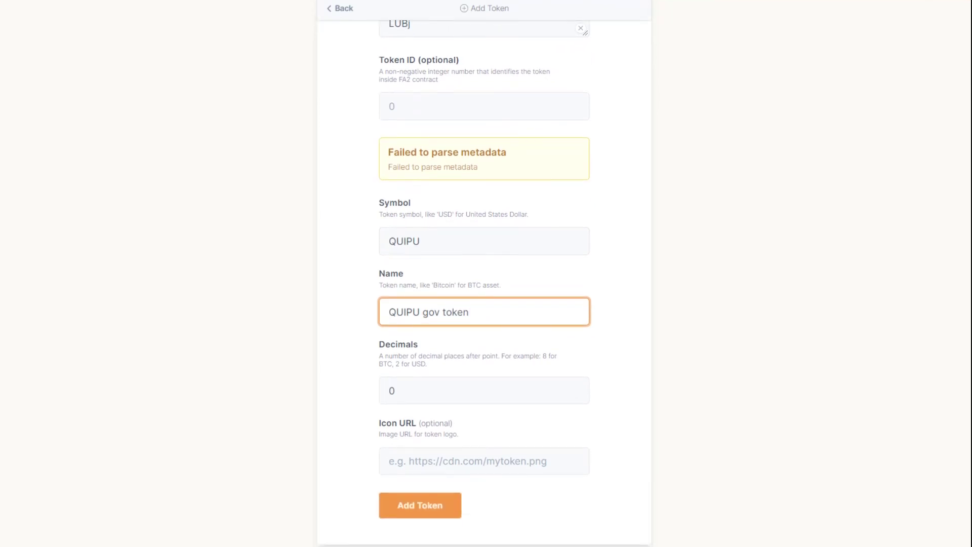
Step: Save the QUIPU token and confirm the assets list shows 11 QUIPU, QUIPU gov token
{"action": "left_click", "coordinate": [425, 505]}
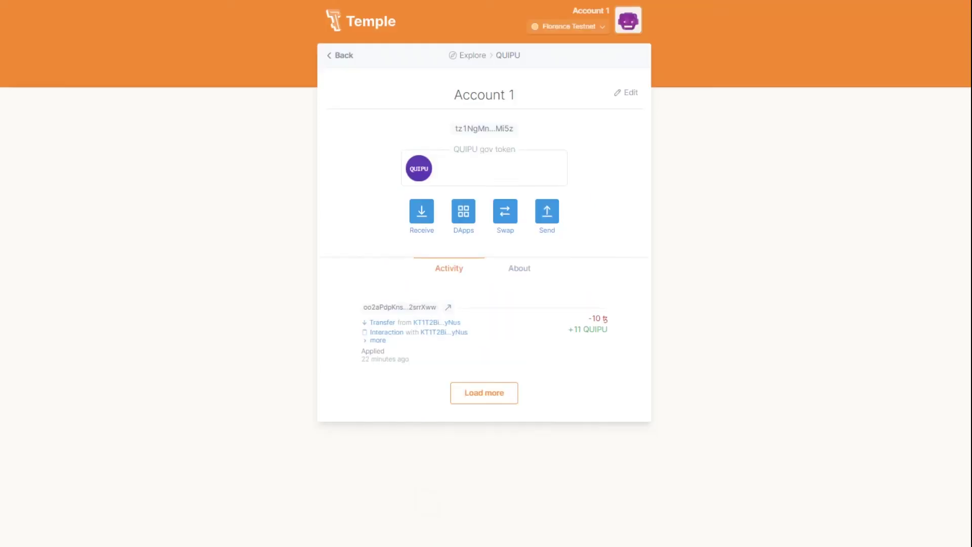
{"action": "left_click", "coordinate": [340, 55]}
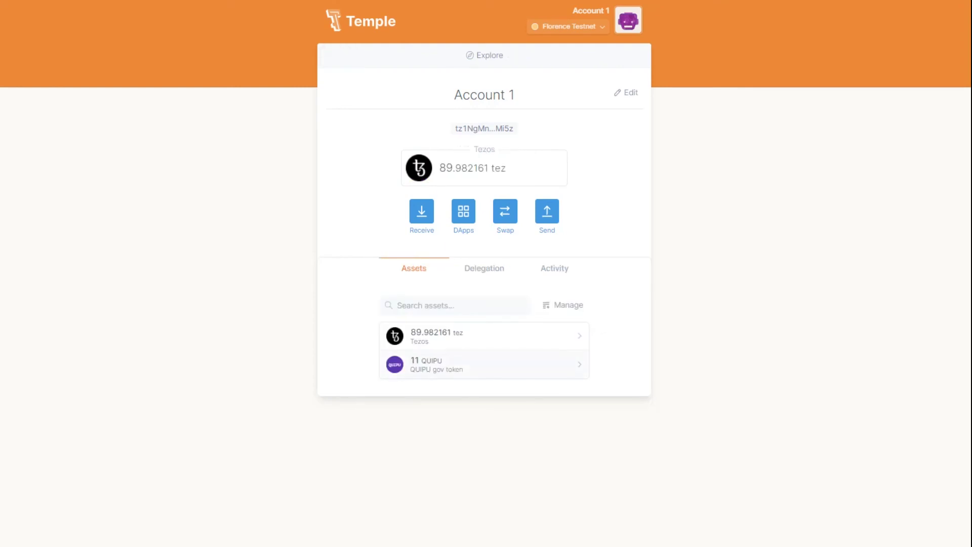
{"action": "left_click", "coordinate": [434, 362]}
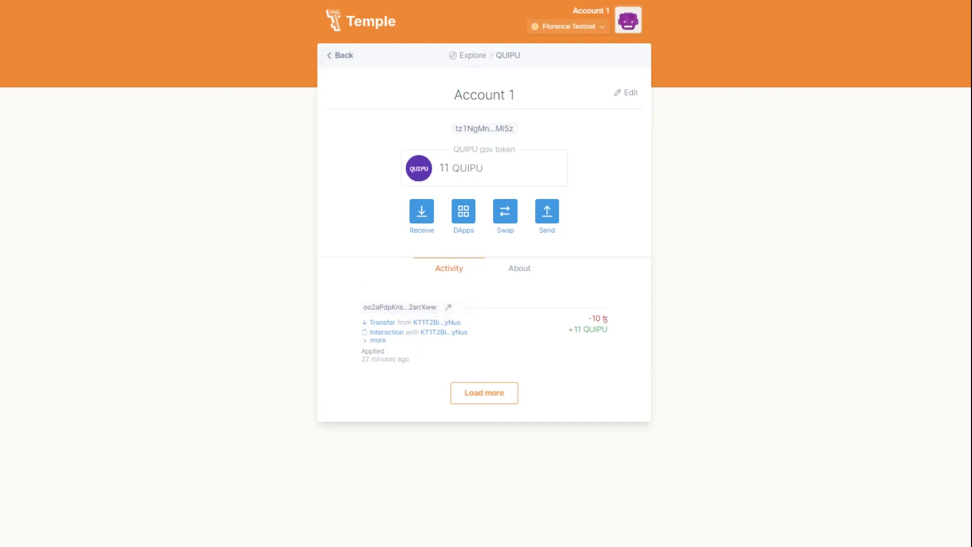
{"action": "left_click", "coordinate": [340, 54]}
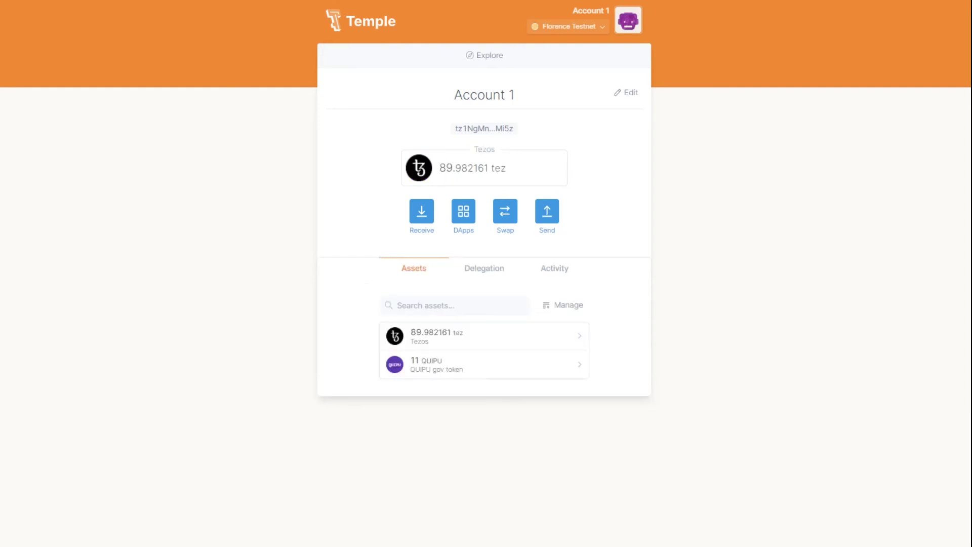